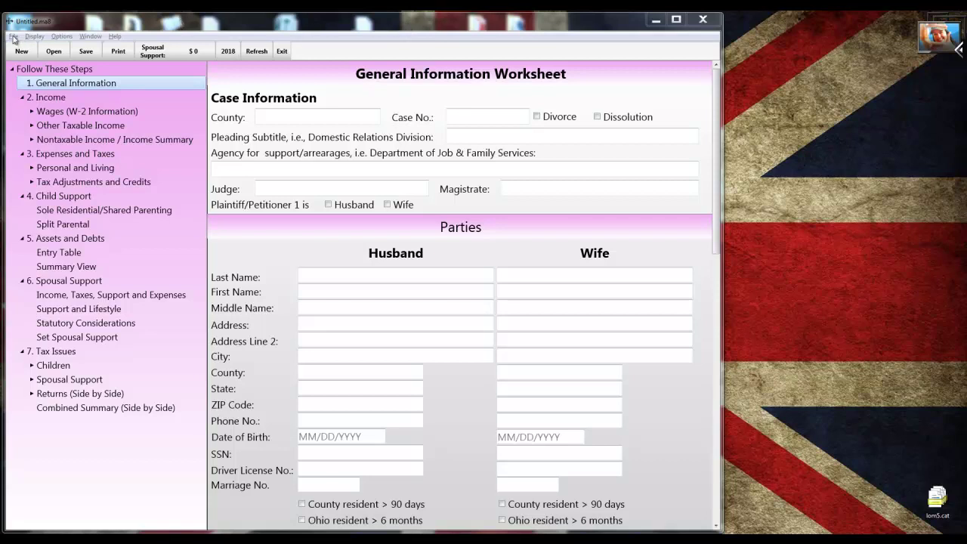
Open the recently used case file "faq8 spousal support and new tax reform act.ma8".
click(13, 36)
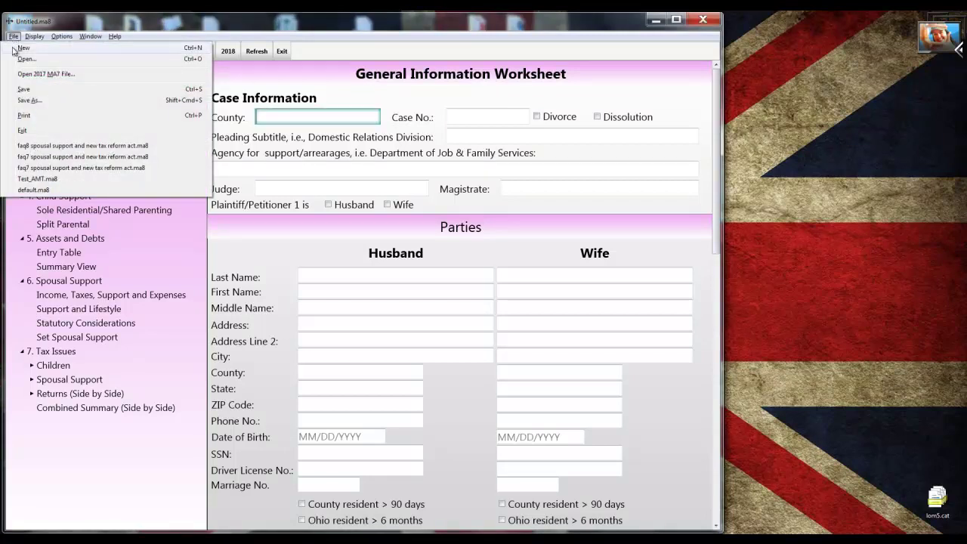
click(34, 145)
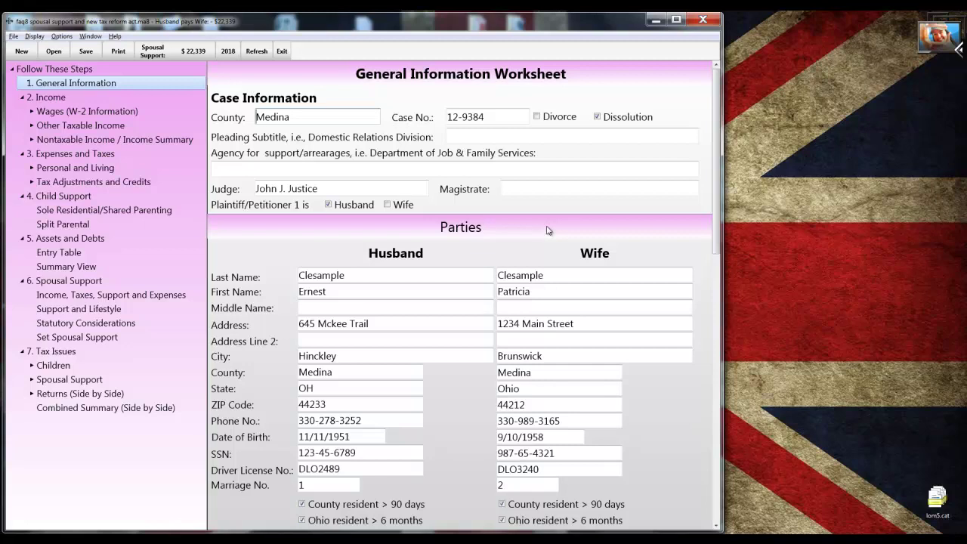
click(520, 190)
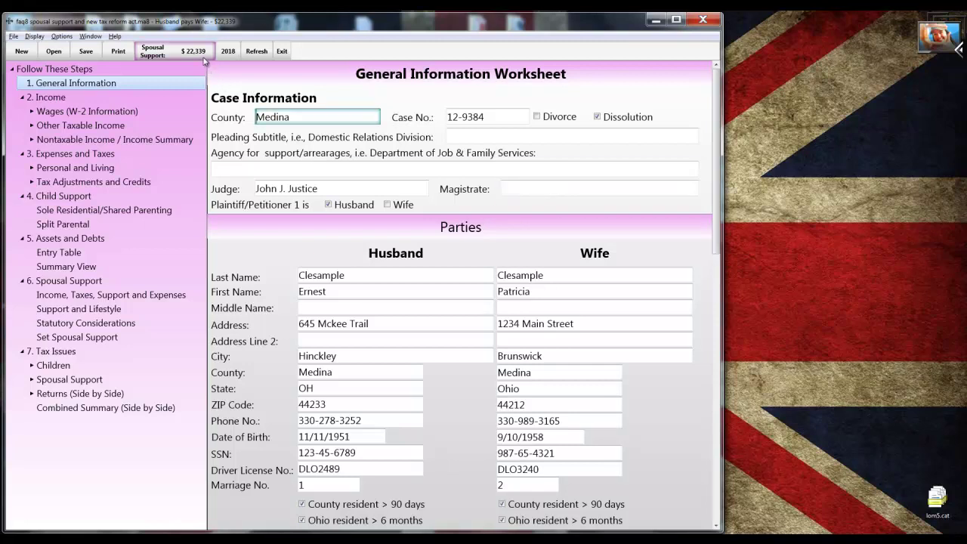
Override the calculated spousal support amount on the Set Spousal Support form with 0.
click(176, 59)
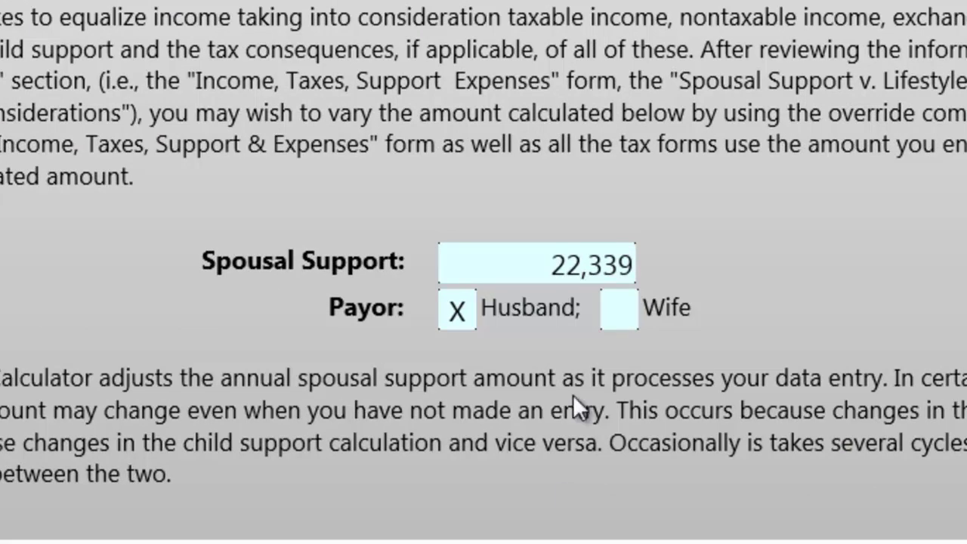
drag(550, 269, 650, 275)
text(0)
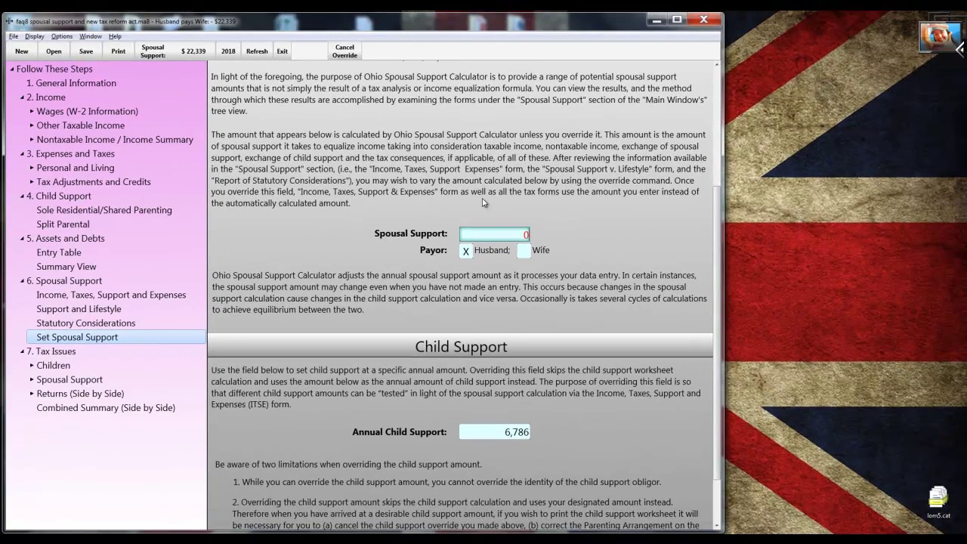
key(Tab)
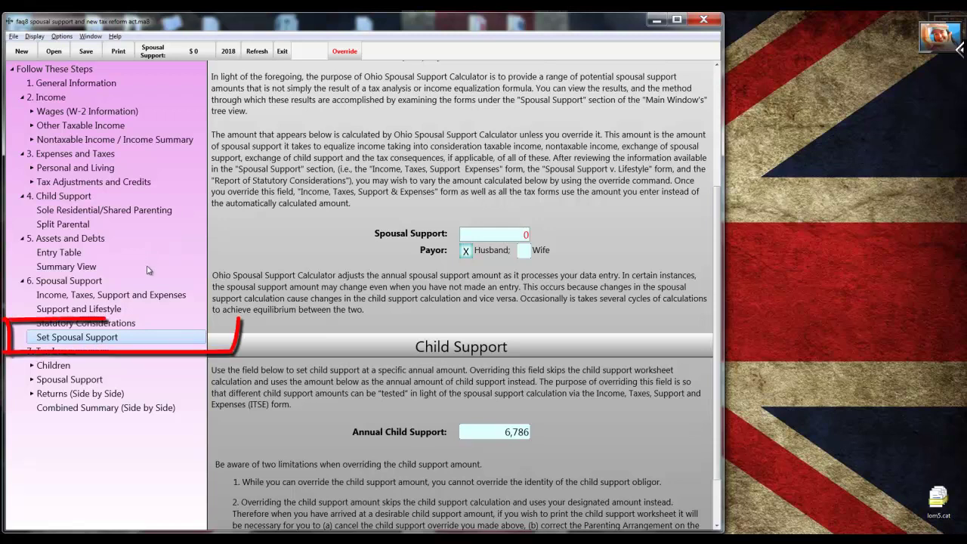
Review the Income, Taxes, Support and Expenses form, from income through taxes and support payments to essential living expenses.
click(152, 295)
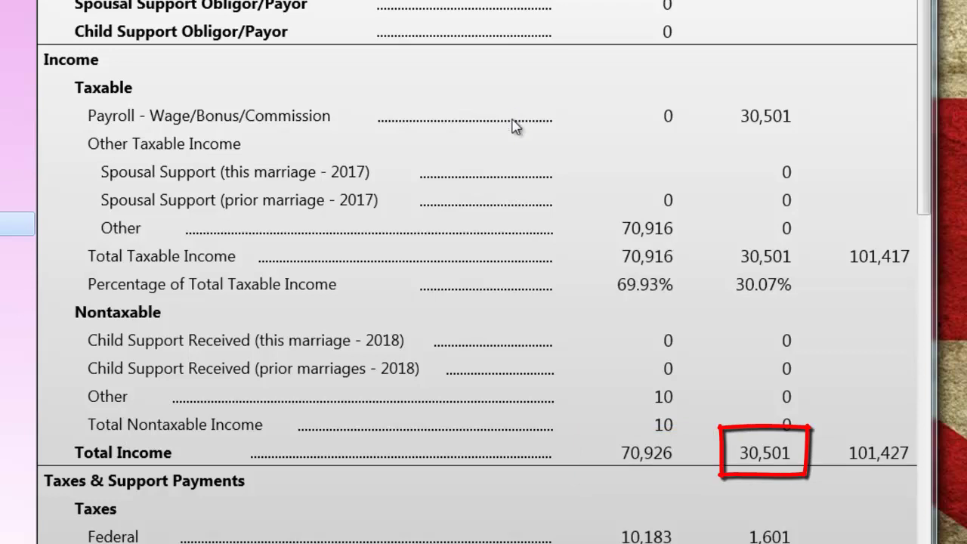
scroll(502, 165, down, 2)
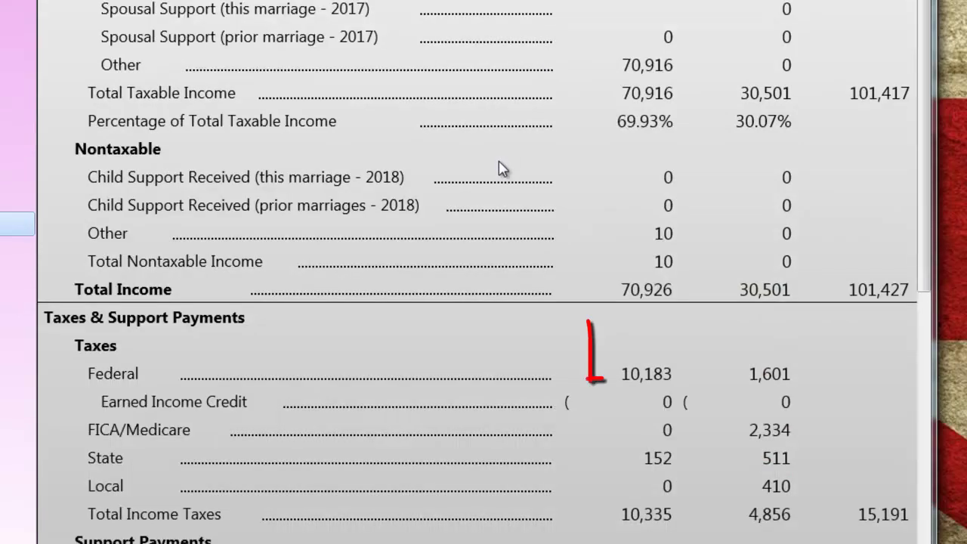
scroll(502, 168, down, 2)
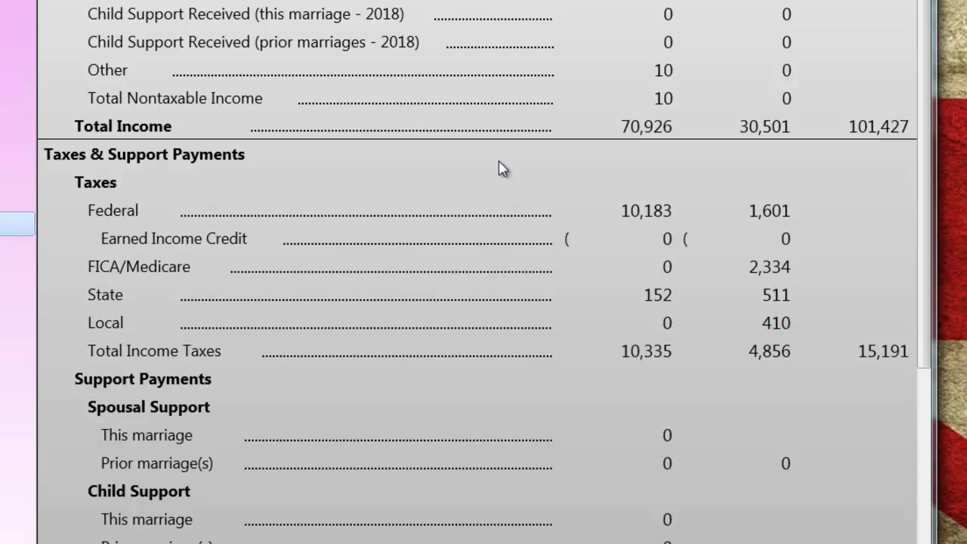
scroll(498, 161, down, 5)
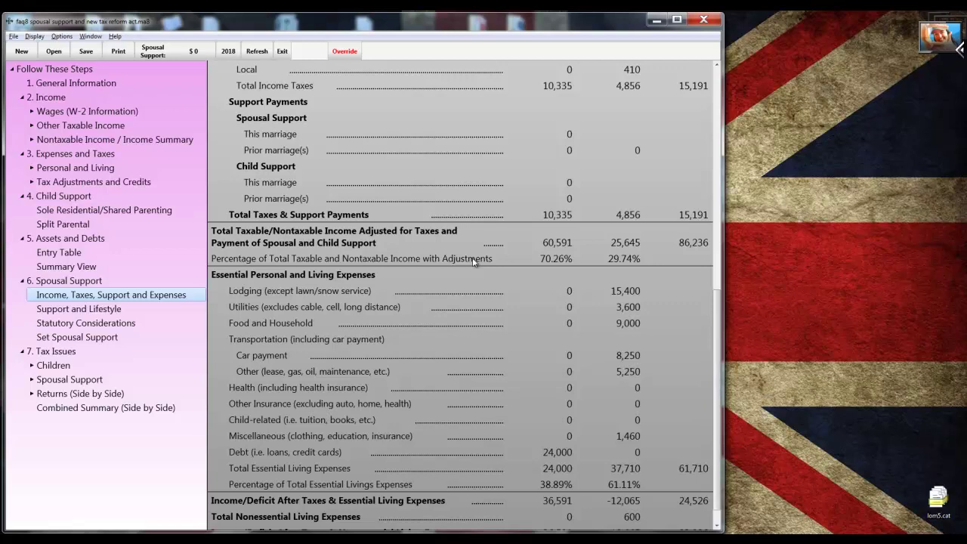
Cancel the override of the spousal support amount on the Set Spousal Support form.
click(186, 55)
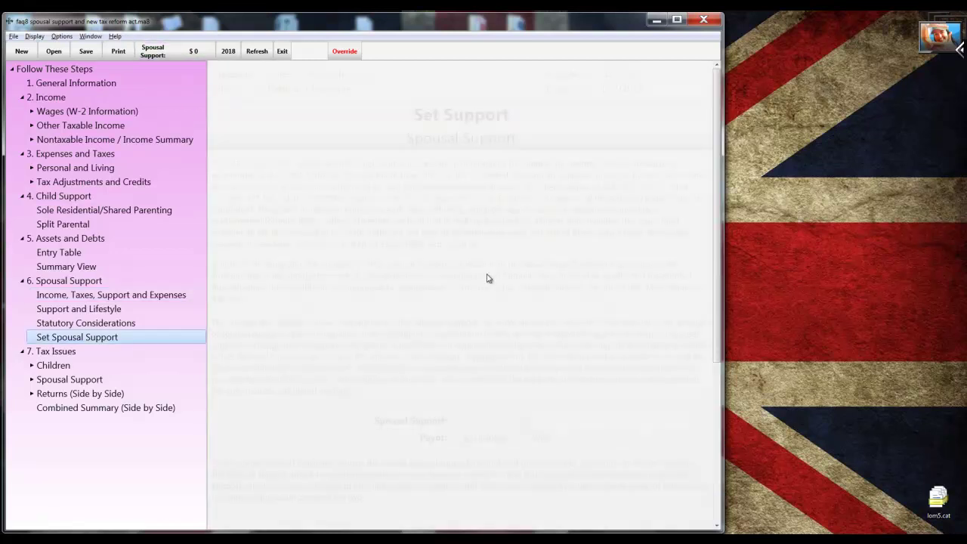
scroll(500, 403, down, 3)
drag(520, 329, 532, 331)
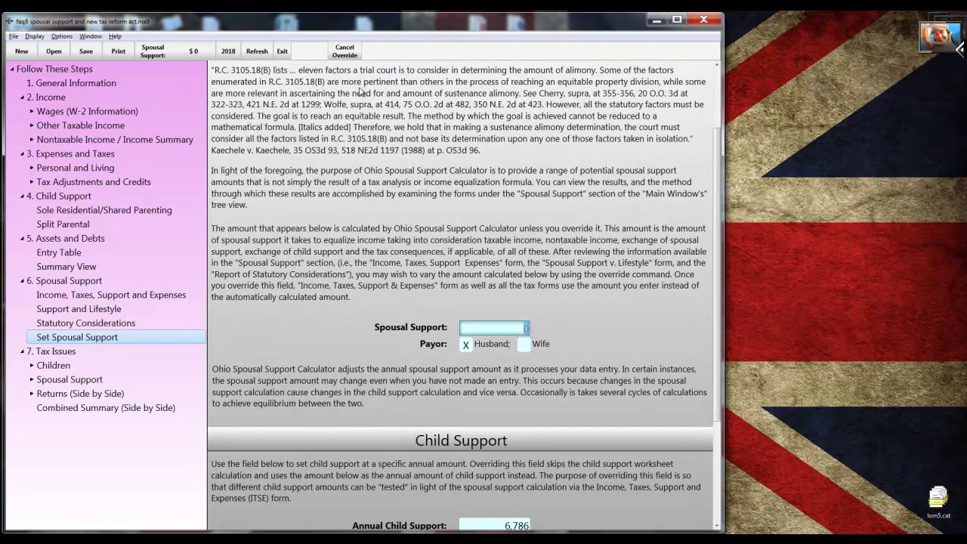
click(345, 51)
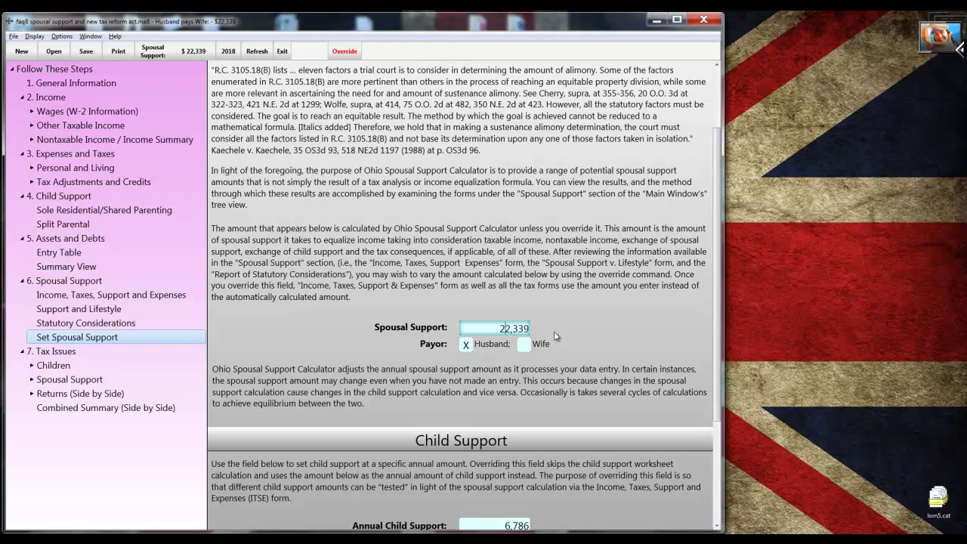
Display the Income, Taxes, Support and Expenses form and recalculate it with the 2018 IRS and Ohio tax rates.
click(165, 295)
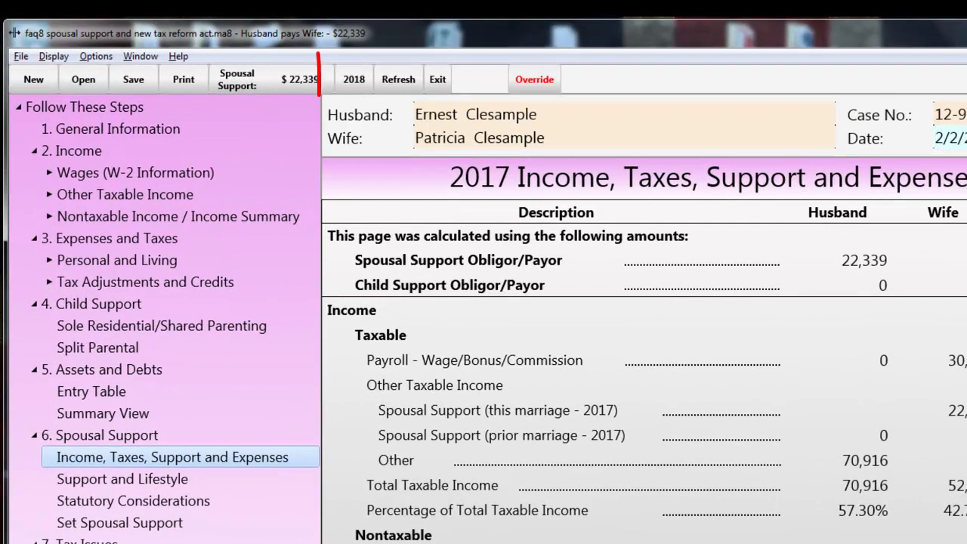
click(352, 81)
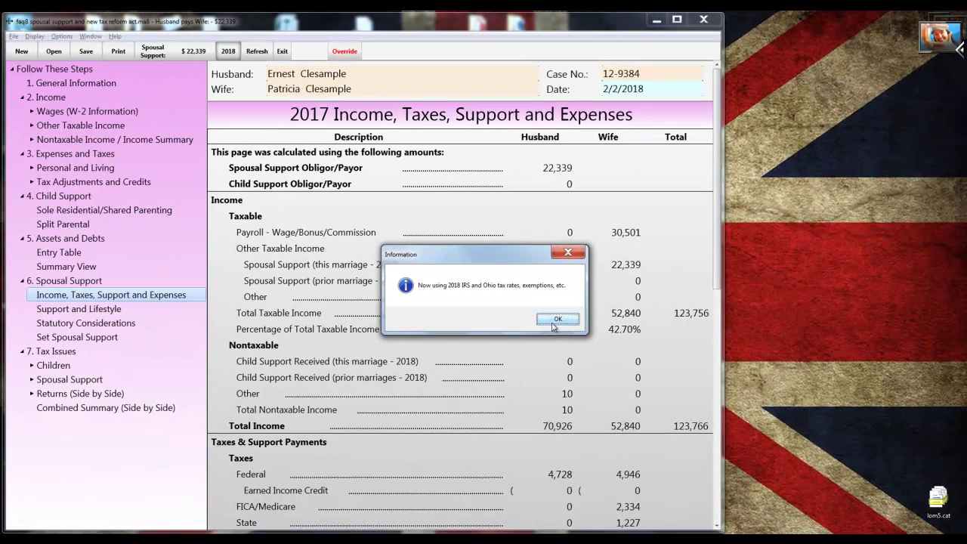
click(555, 321)
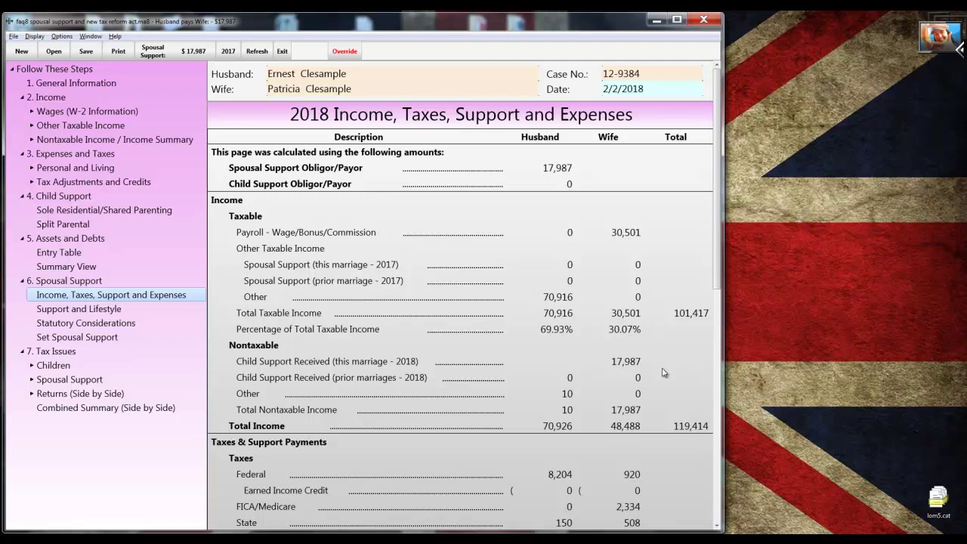
Return to the 2017 tax rates and generate a print preview of the Income, Taxes, Support Expenses - Side by Side form.
click(227, 52)
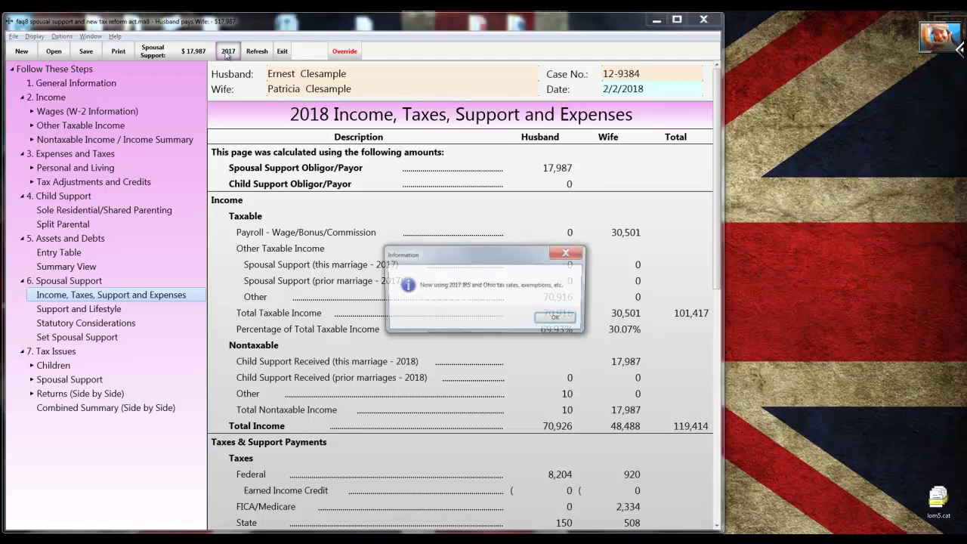
click(557, 320)
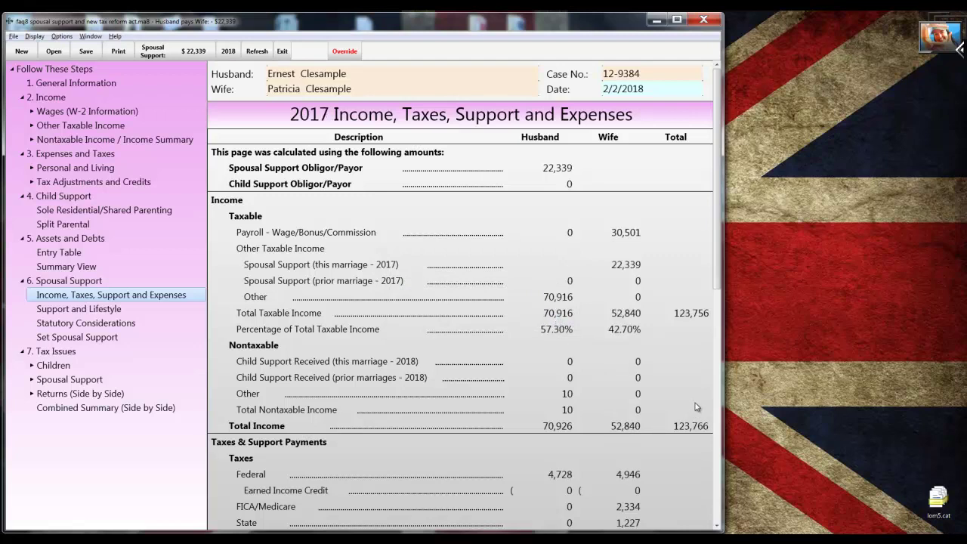
click(126, 57)
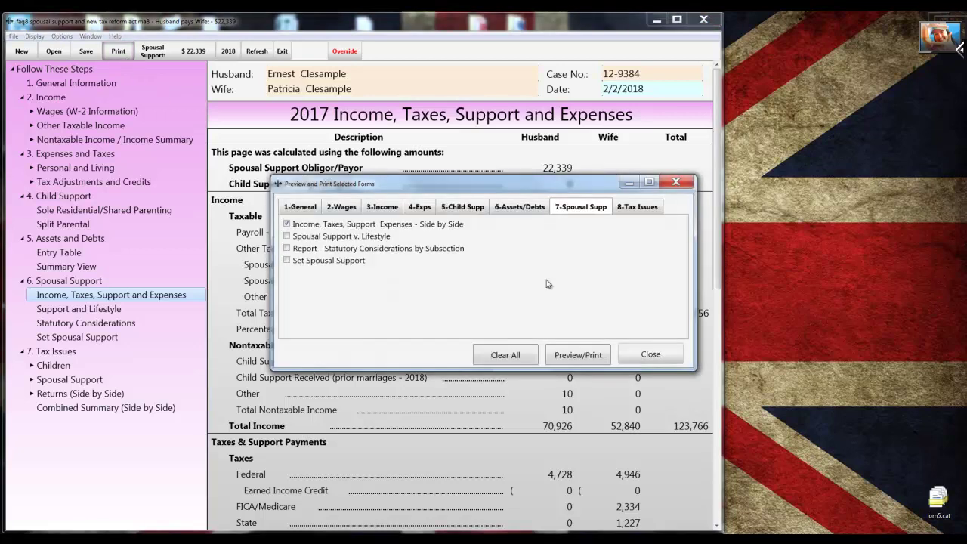
click(593, 356)
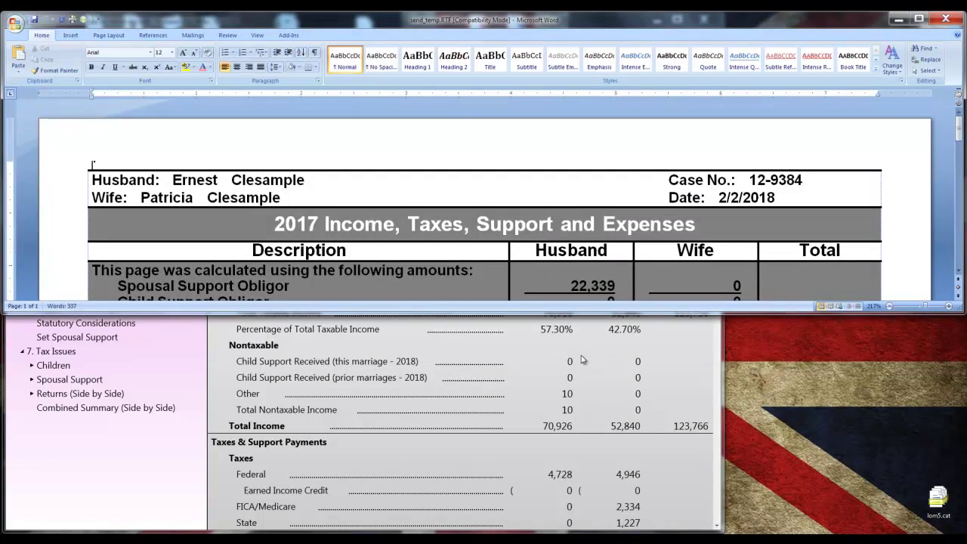
Return to the calculator, apply the 2018 tax rates, and generate a print preview of the Income, Taxes, Support Expenses form.
click(582, 359)
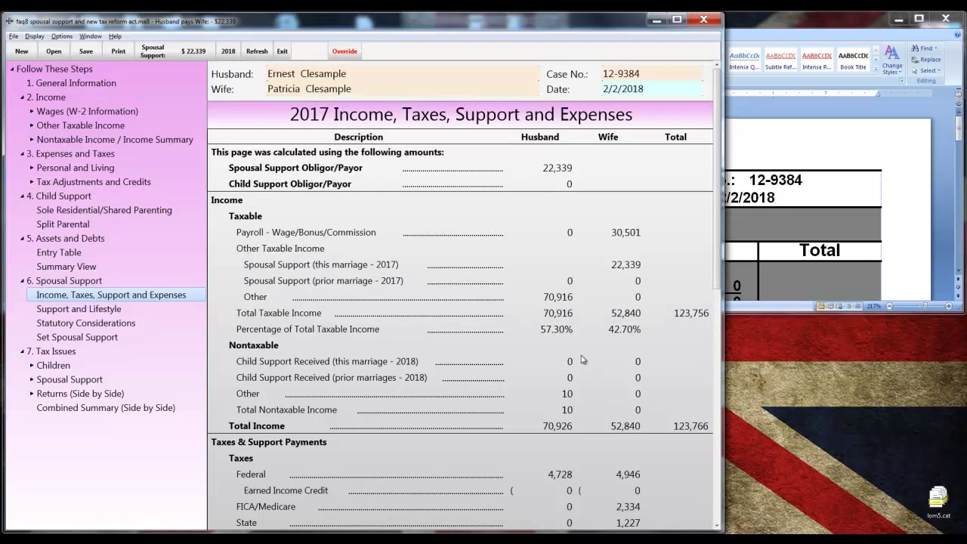
click(227, 52)
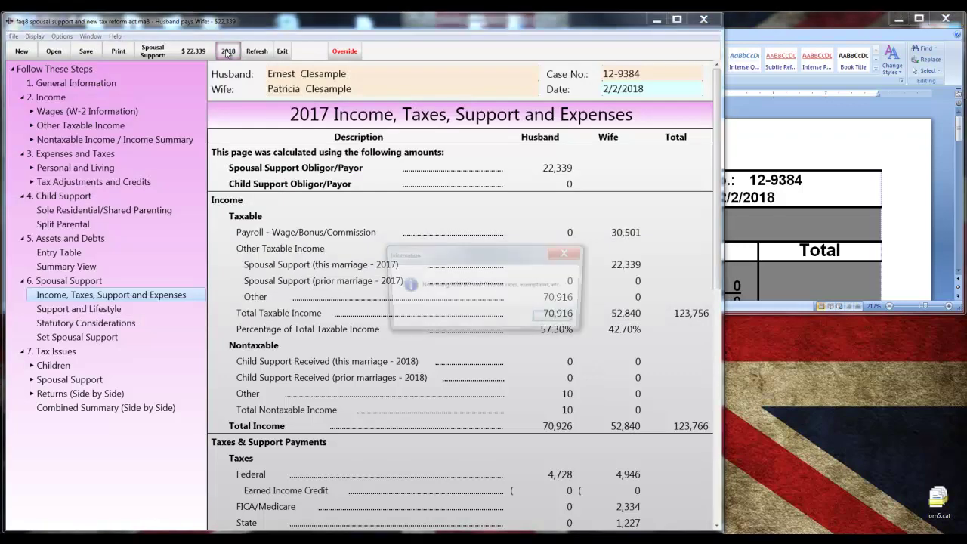
click(561, 323)
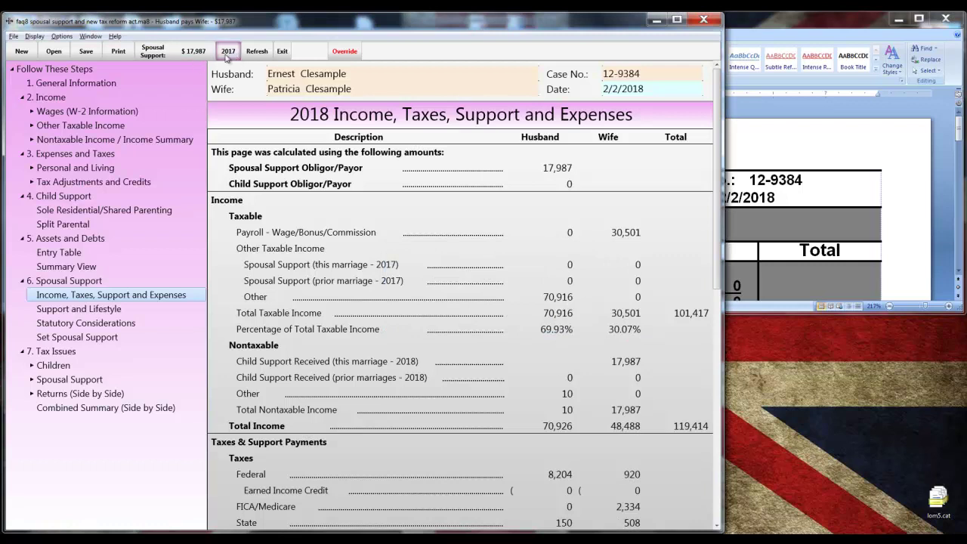
click(130, 54)
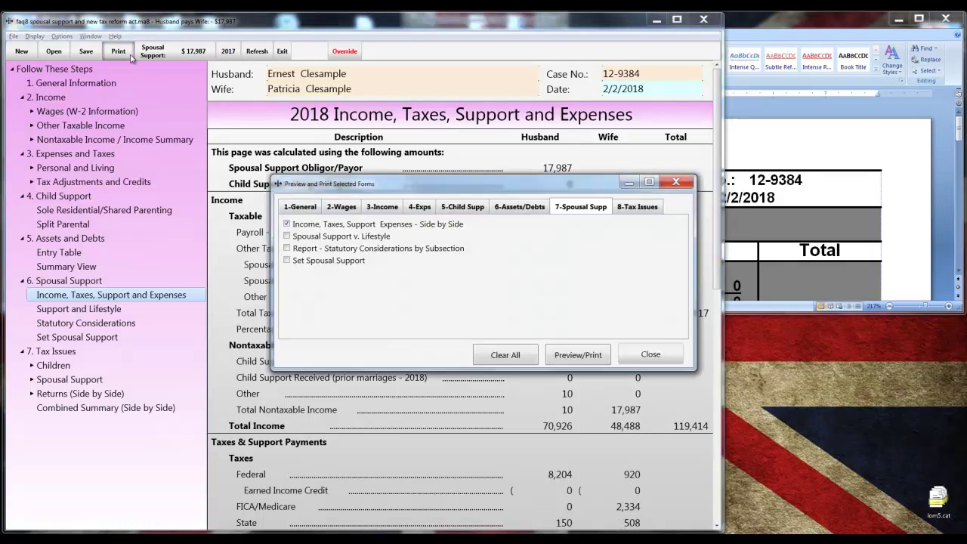
click(565, 356)
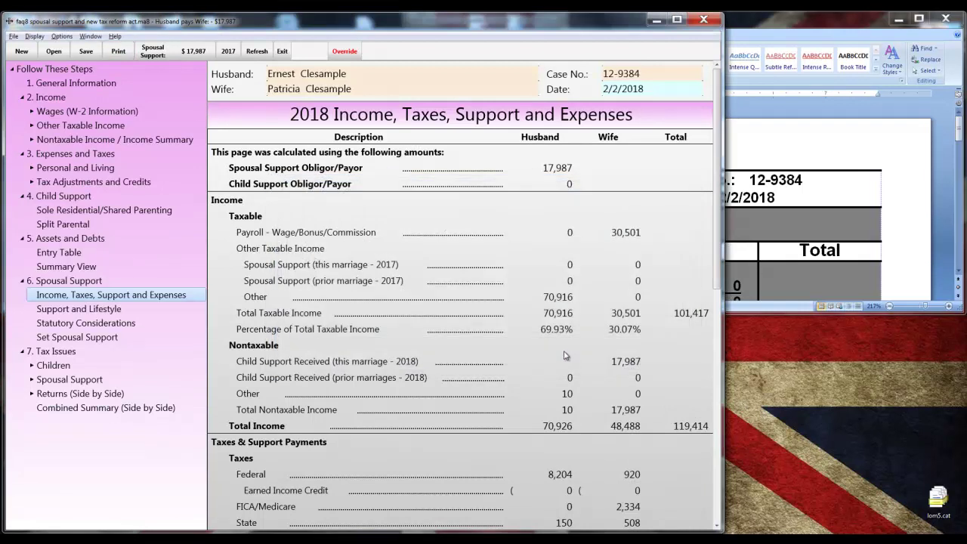
Switch to Word and arrange the 2017 and 2018 report windows side by side, with 2017 on the left.
click(741, 32)
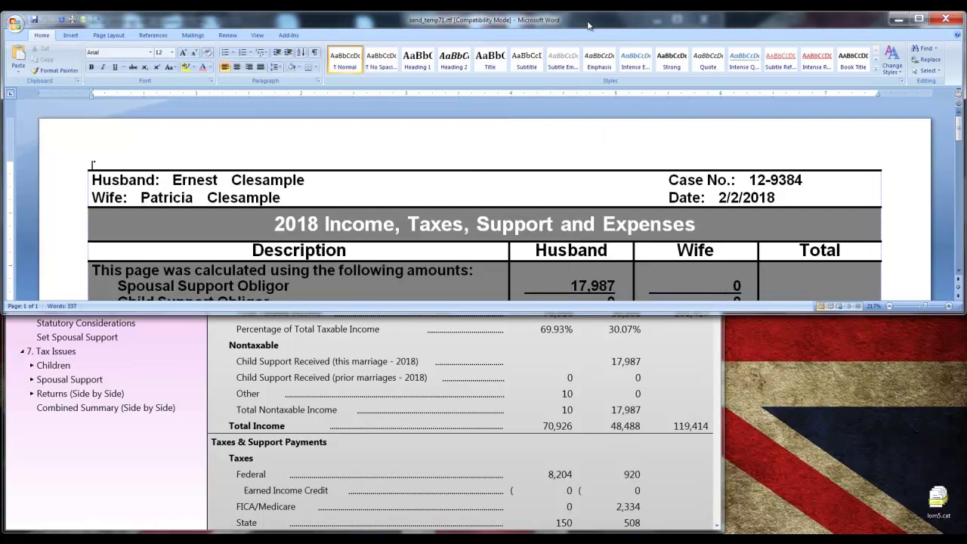
drag(588, 26, 966, 72)
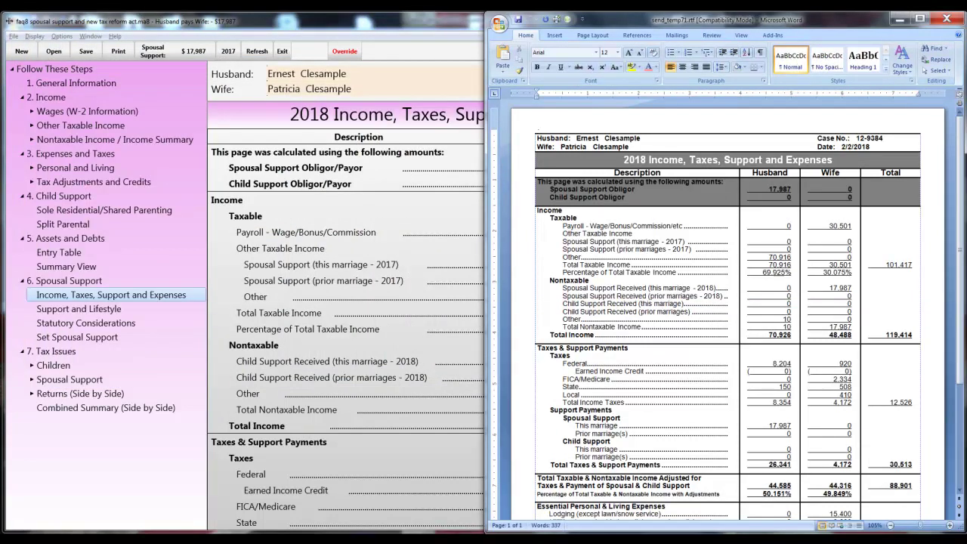
click(175, 489)
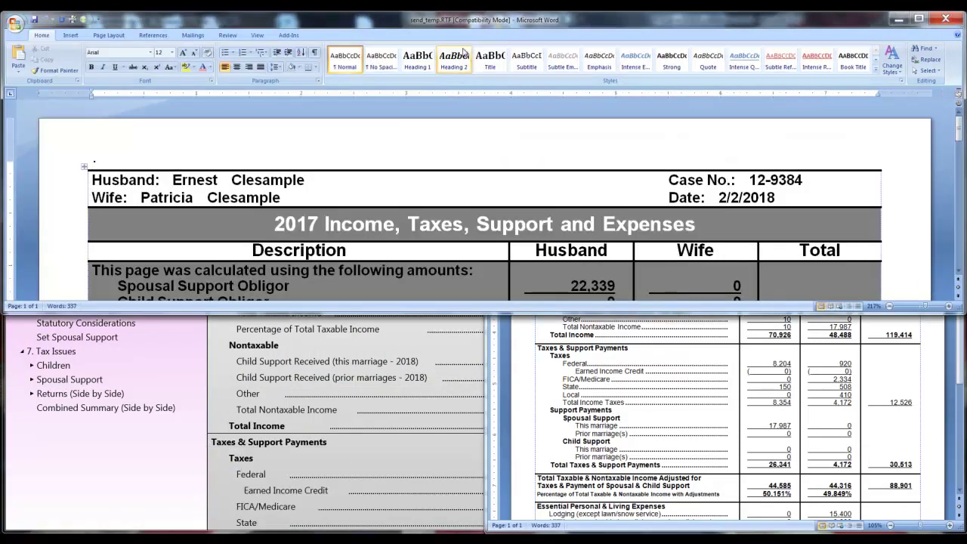
drag(378, 23, 3, 219)
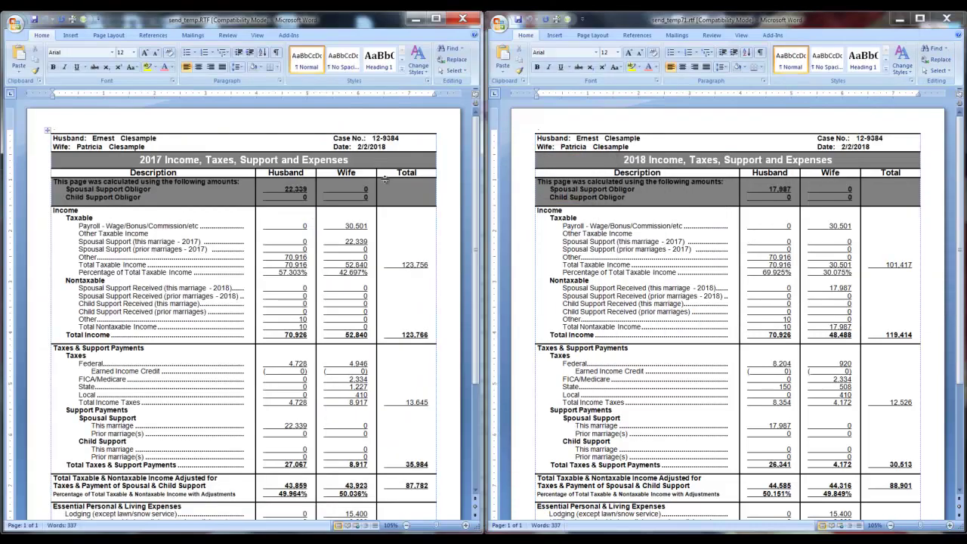